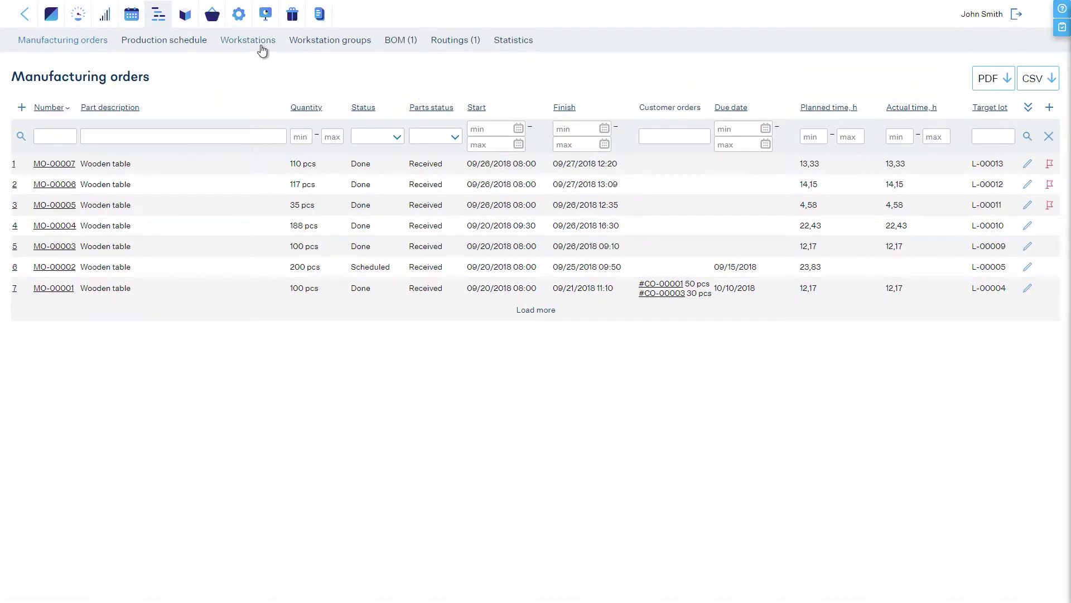
Open the Woodworks (3) workstation from the Workstations list for editing.
click(258, 47)
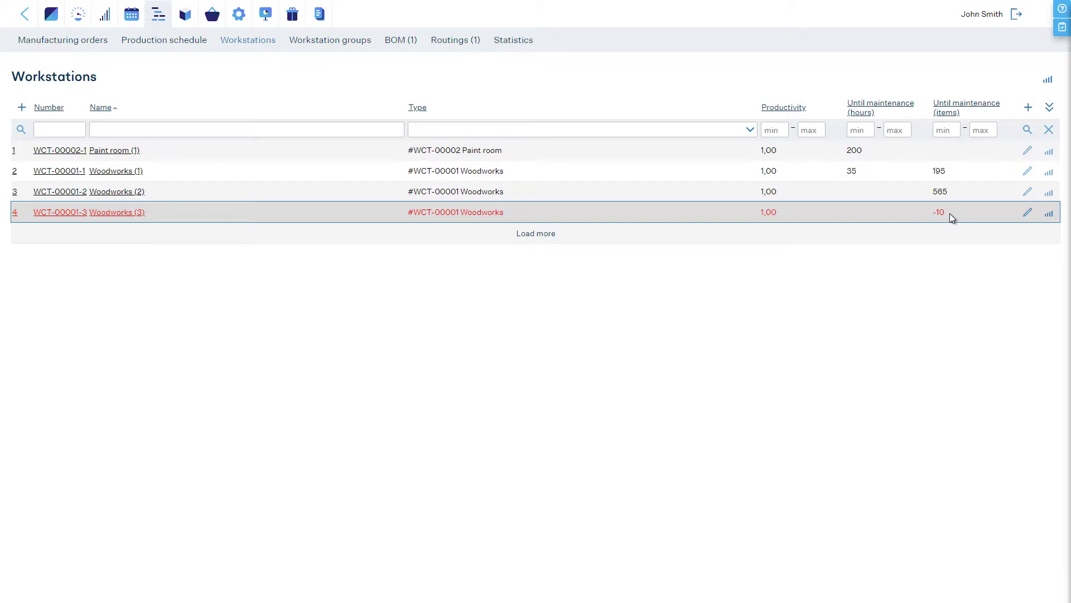
click(1026, 212)
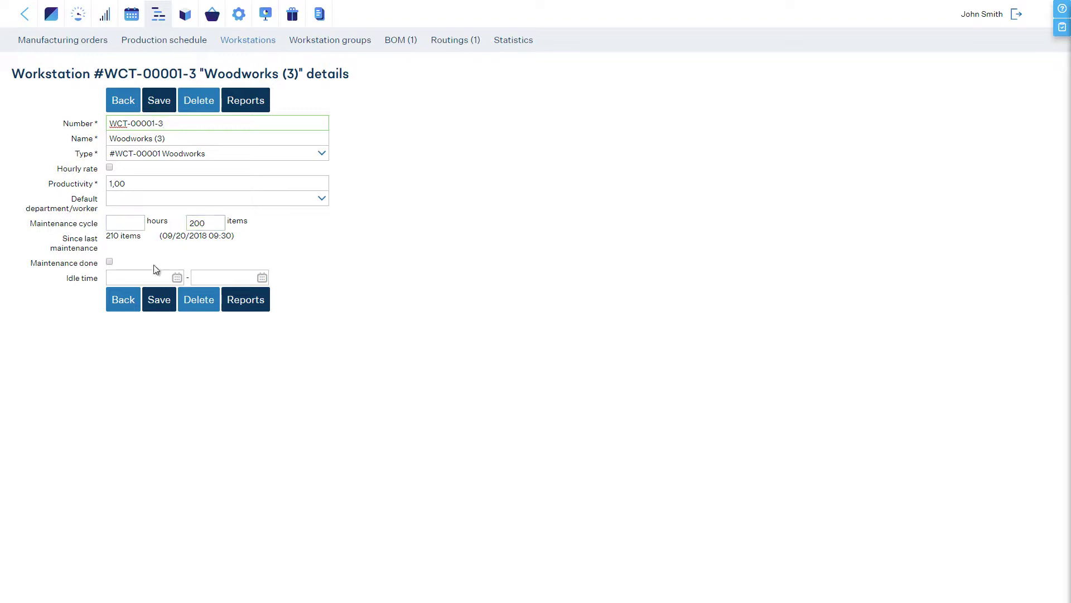
Set the Woodworks (3) idle time start to 09/24/2018 08:00.
click(138, 279)
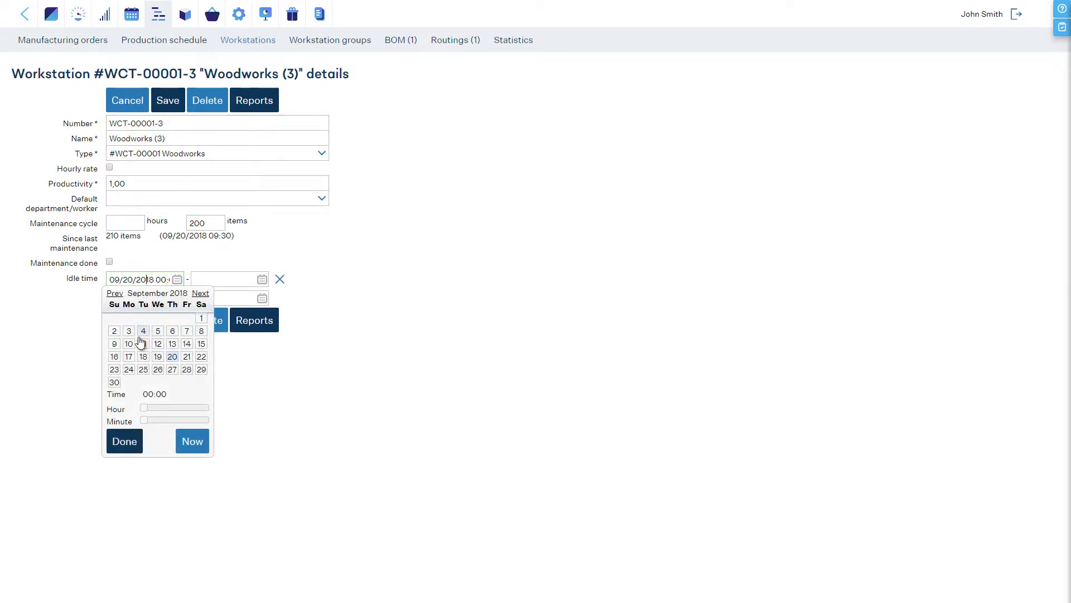
click(128, 370)
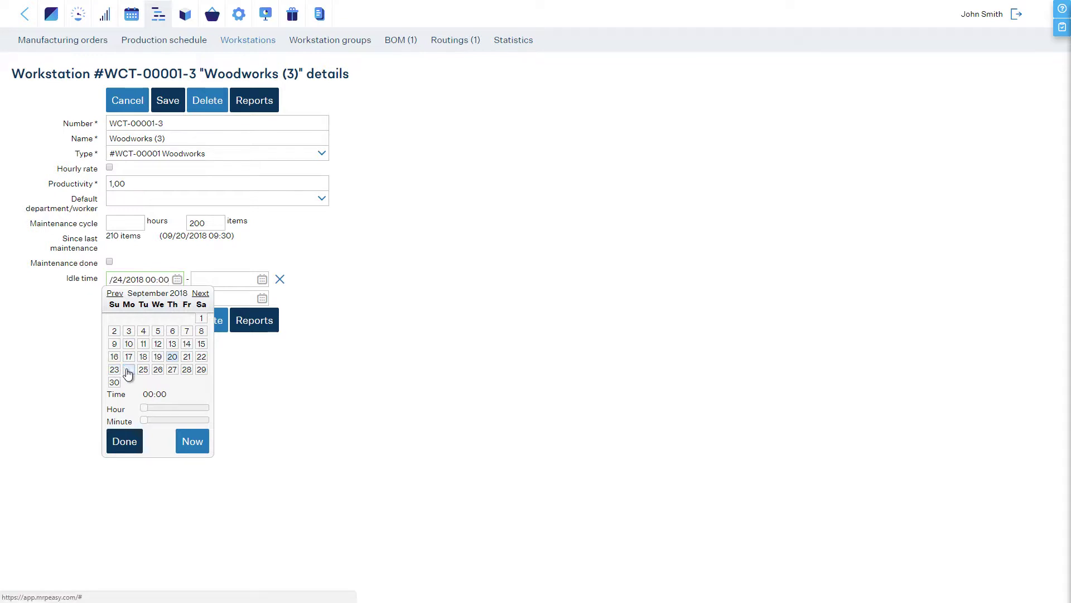
drag(145, 408, 156, 408)
click(124, 441)
Set the idle time end to 09/24/2018 09:00 and save the workstation.
click(224, 278)
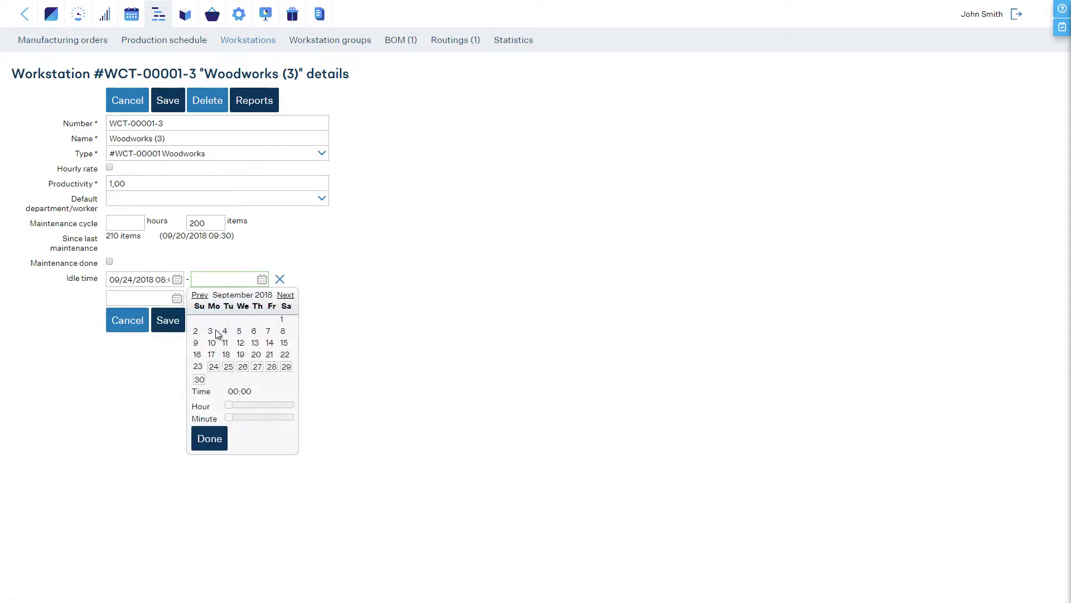
click(213, 369)
drag(229, 406, 260, 406)
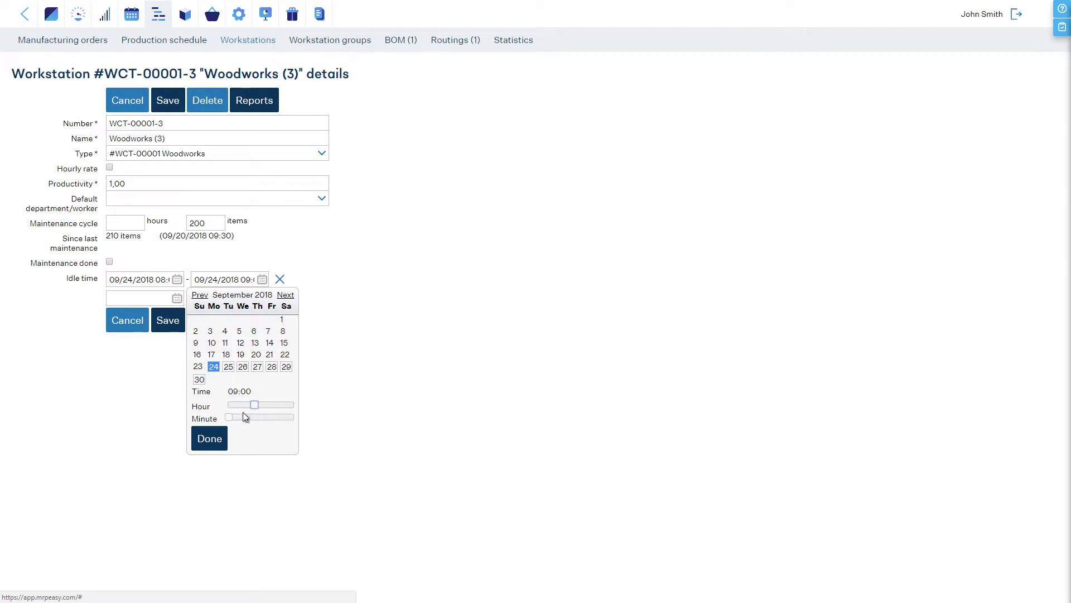
click(209, 438)
click(167, 320)
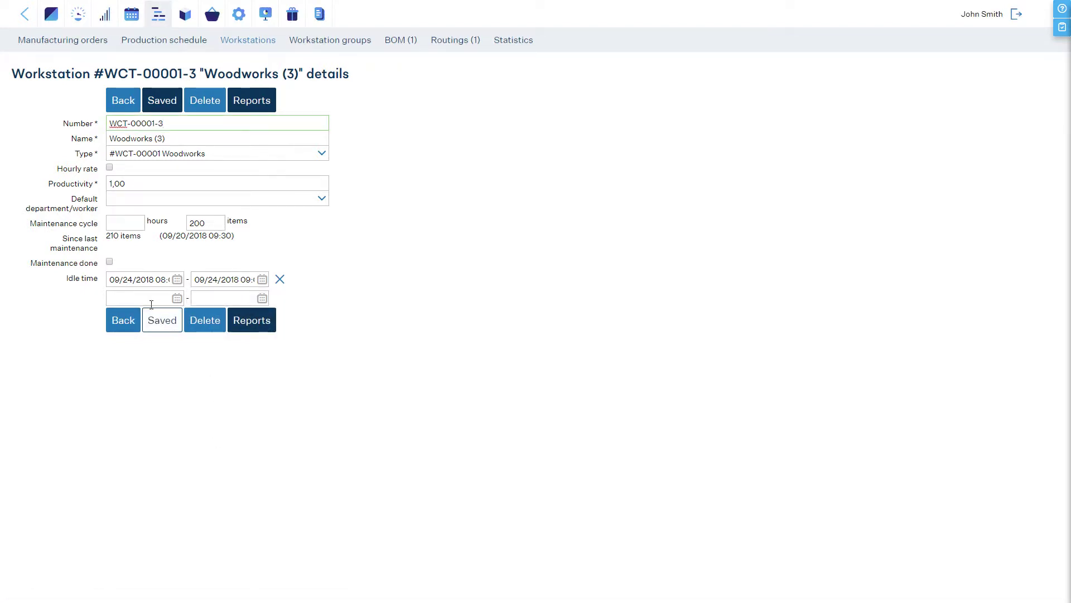
Mark Woodworks (3) maintenance done, confirm the counter reset, clear idle time, and save.
click(110, 264)
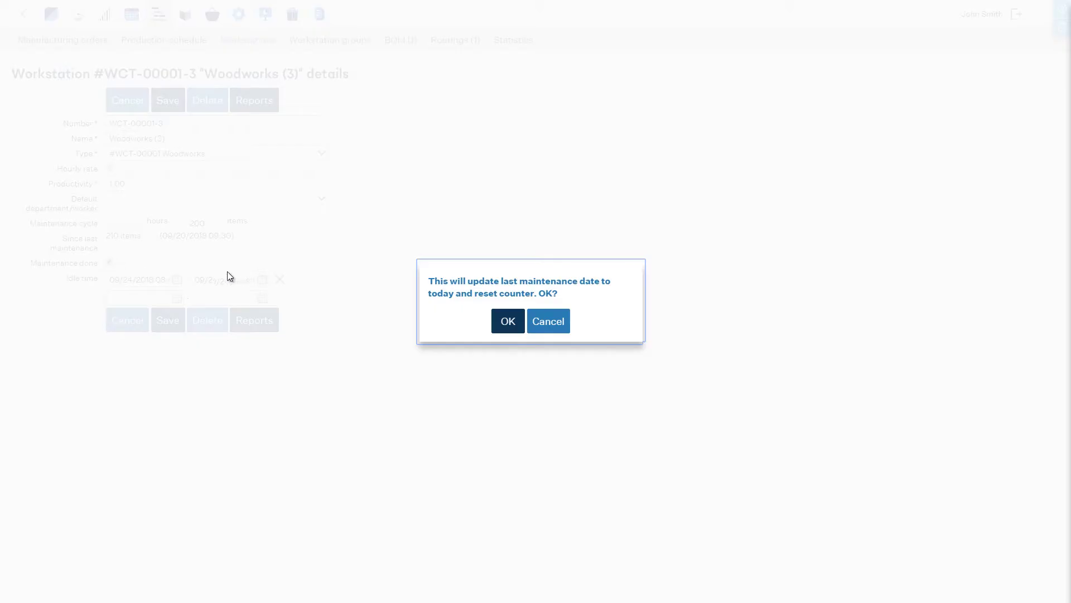
click(508, 321)
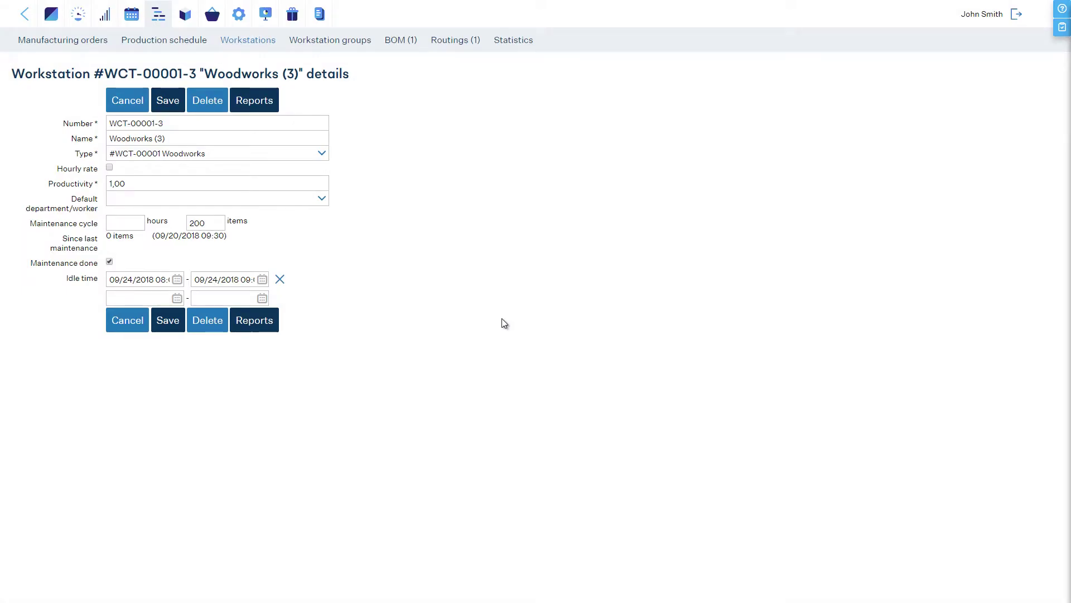
click(280, 279)
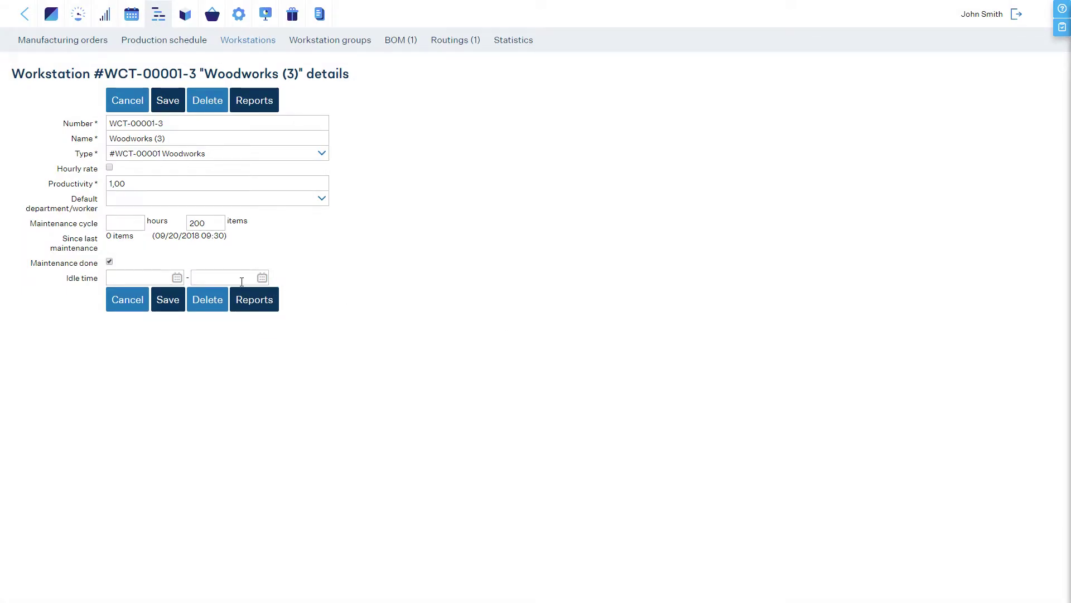
click(167, 301)
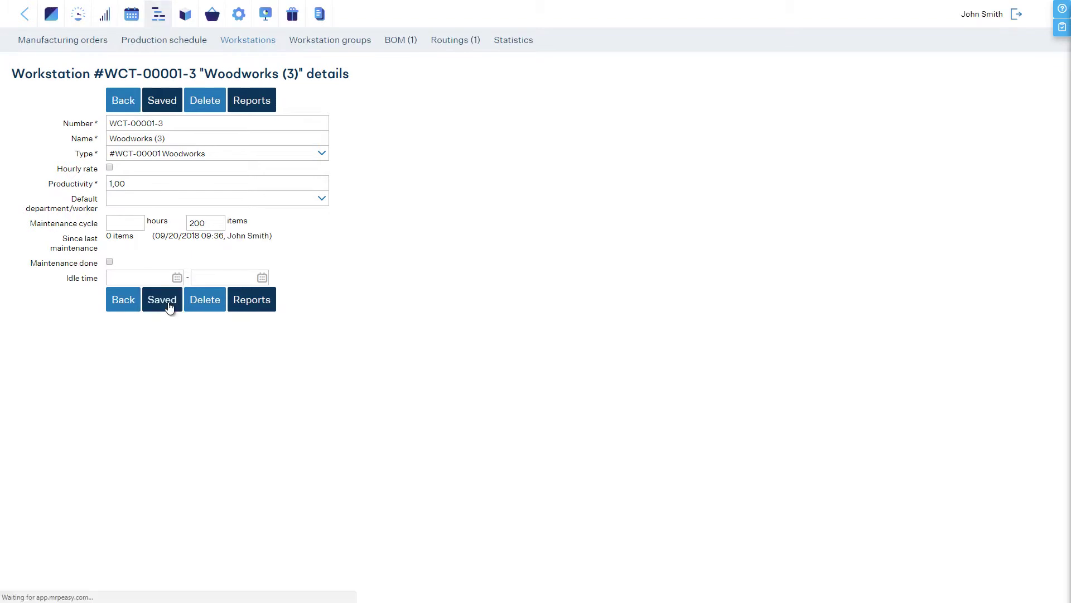
Show the Maintenance report for the Woodworks (3) workstation.
click(251, 100)
click(245, 103)
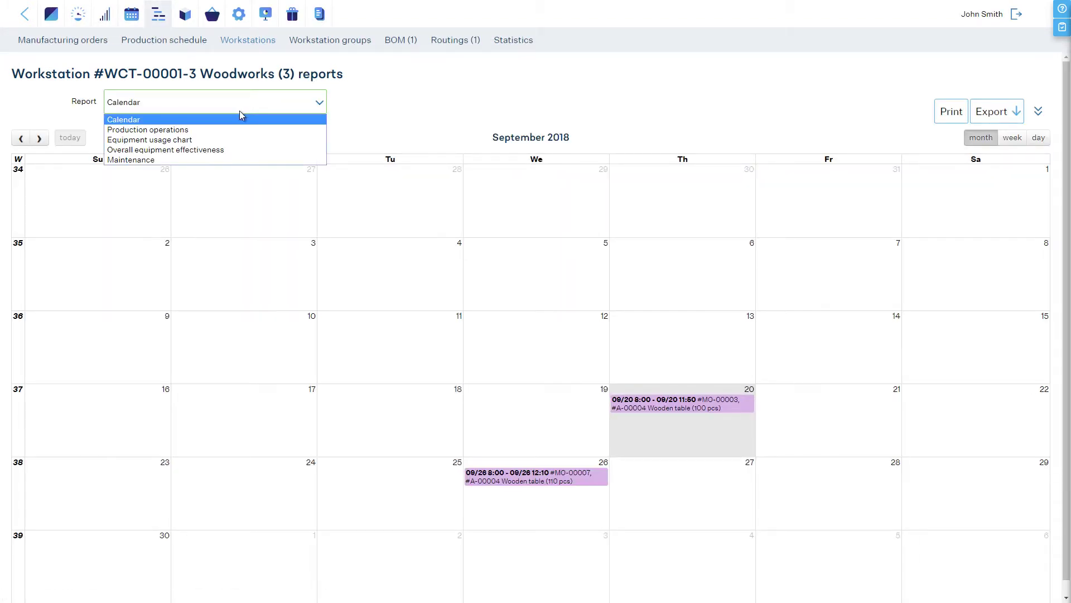
click(167, 160)
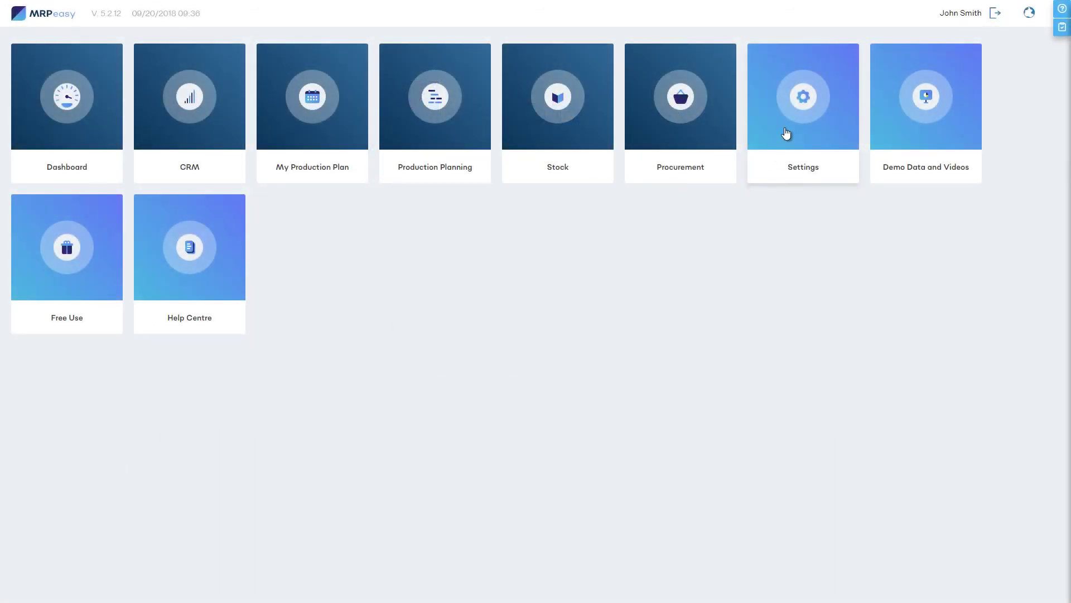
Edit Enterprise functions in Settings, choosing Yes for Maintenance Management System.
click(799, 112)
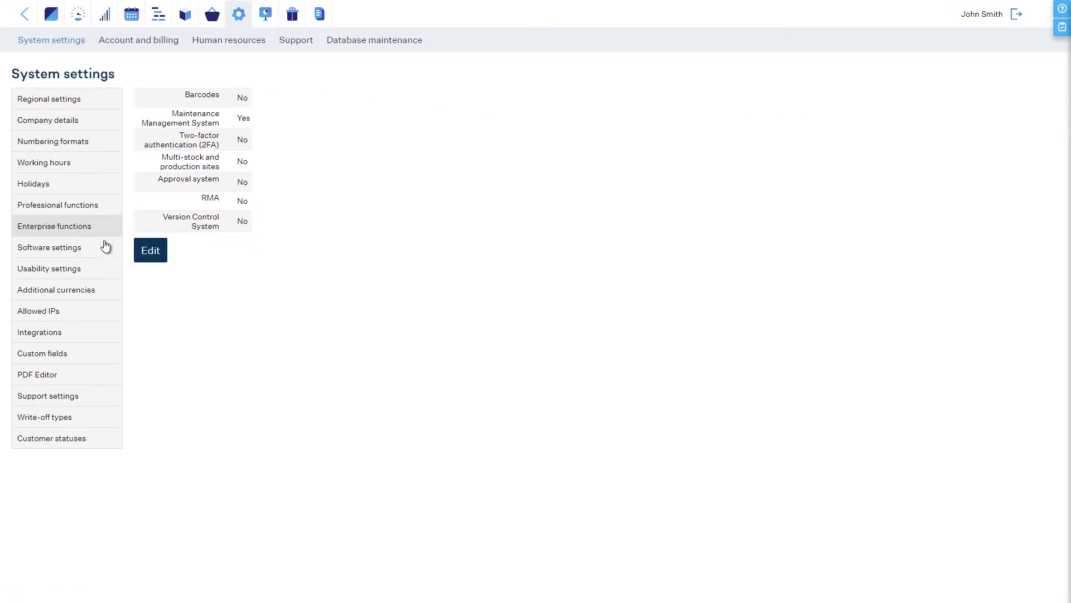
click(151, 249)
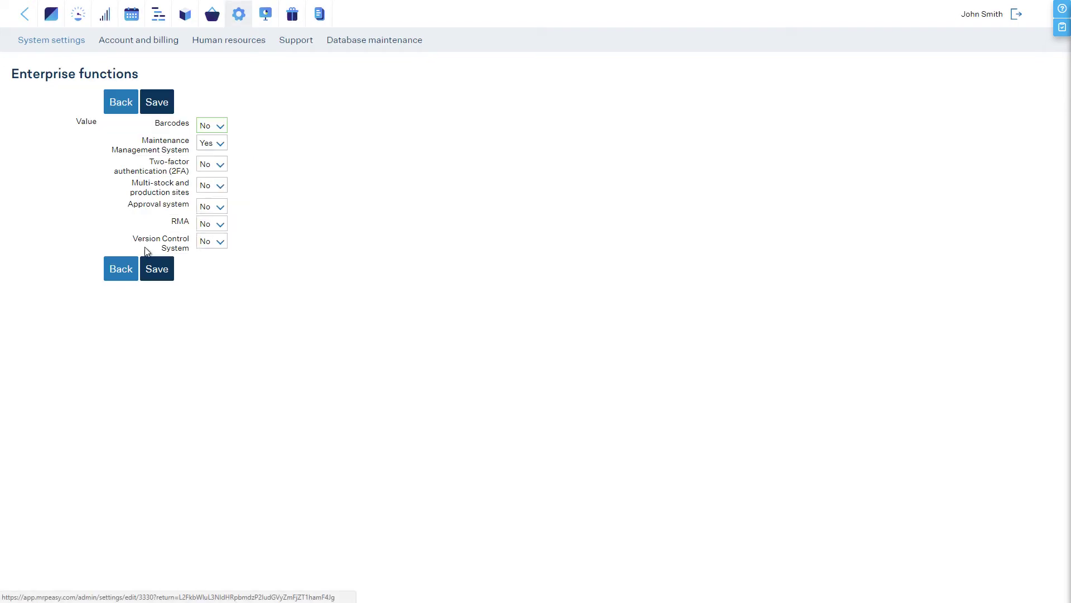
click(211, 143)
click(209, 159)
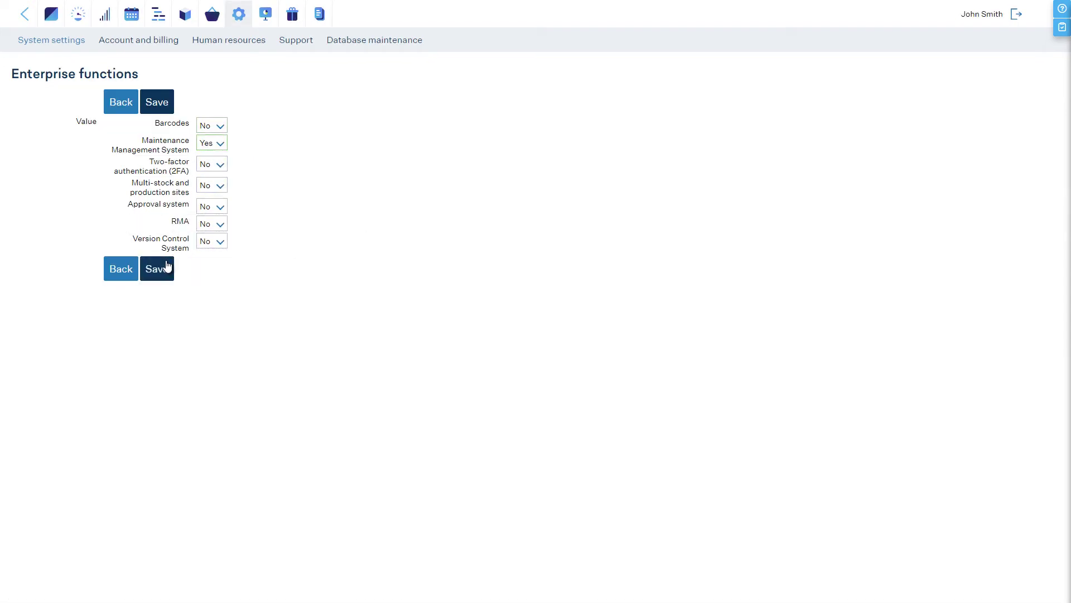